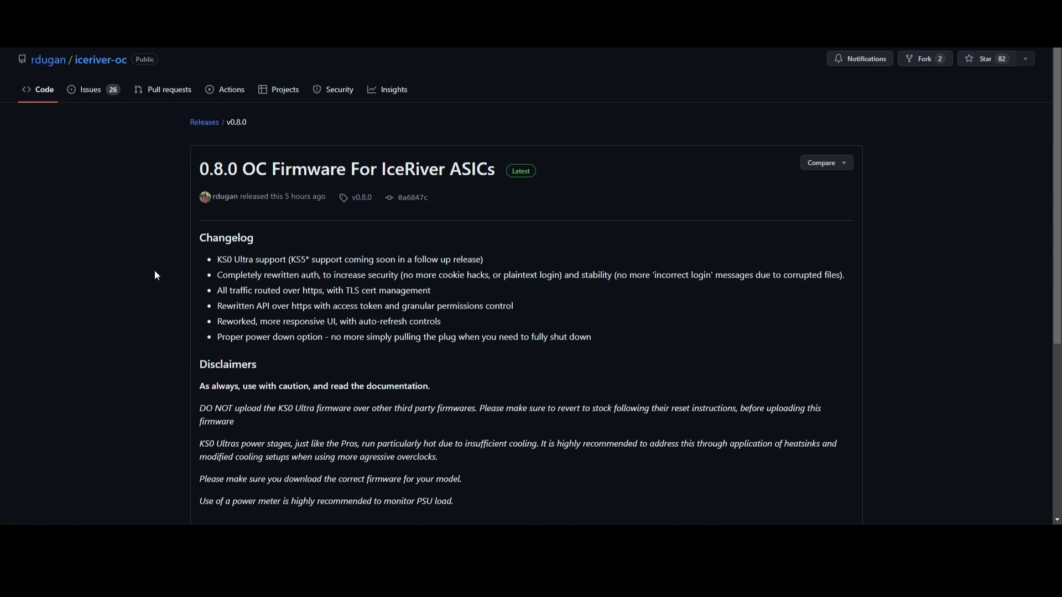
Step: Review the 0.8.0 release notes and firmware assets, and choose pbv080_ks0ultraupdate.bgz as the miner's firmware upgrade file
scroll(154, 277, down, 2)
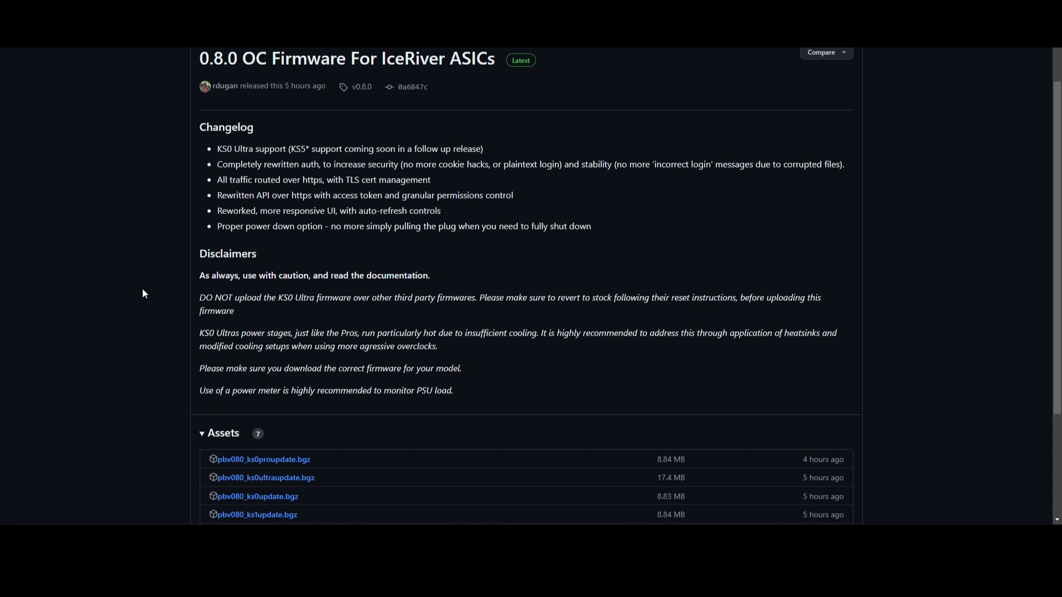
scroll(143, 291, down, 3)
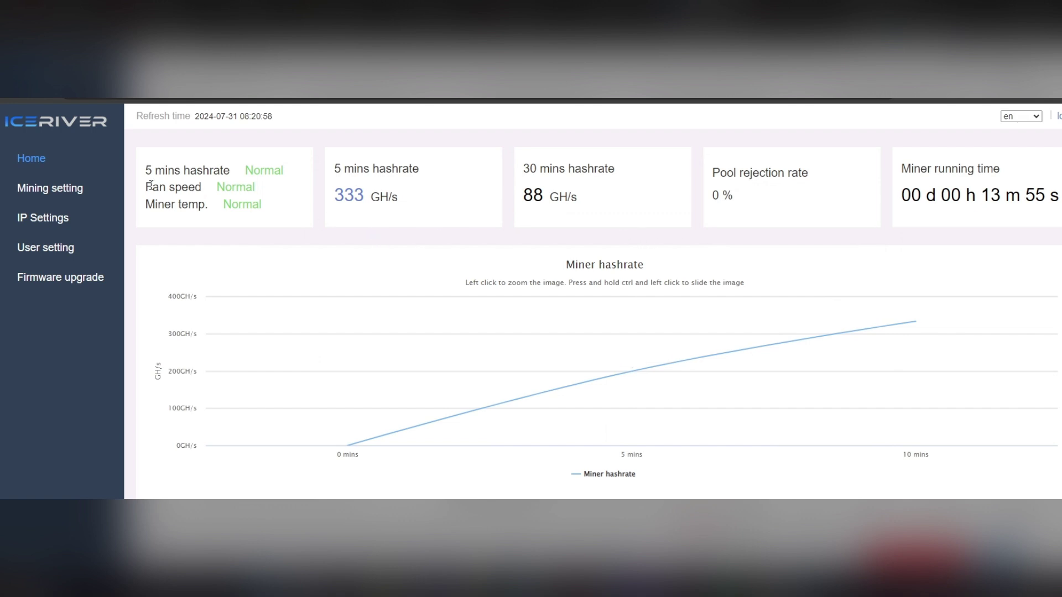
click(73, 284)
click(523, 218)
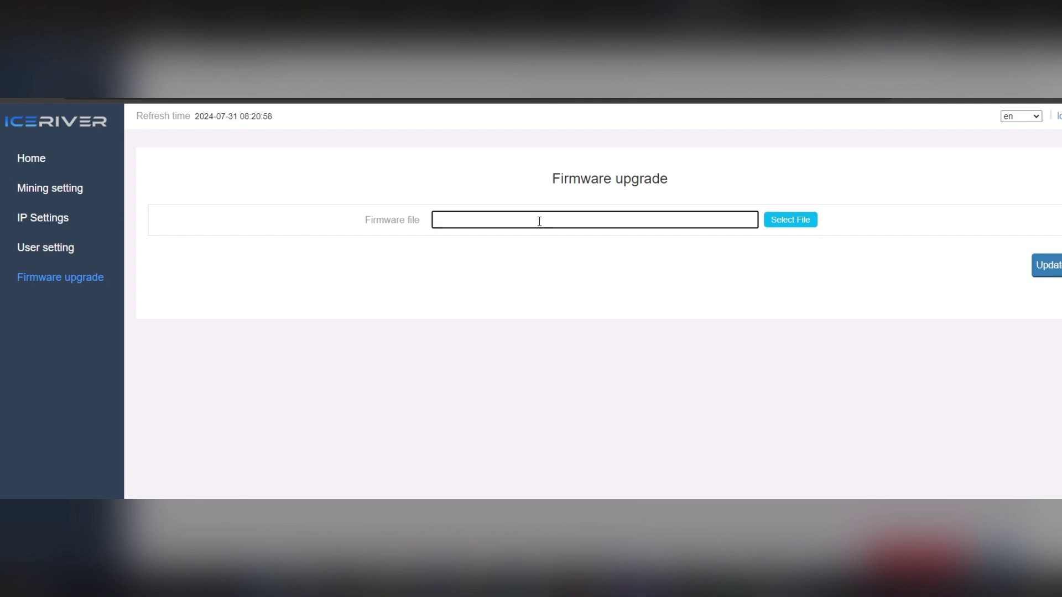
click(801, 224)
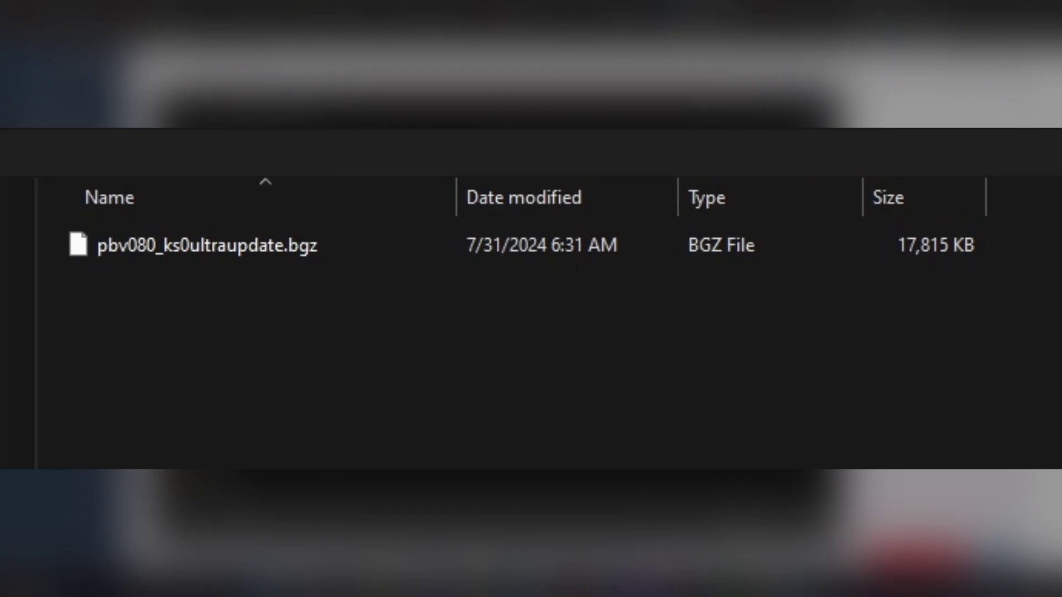
click(290, 248)
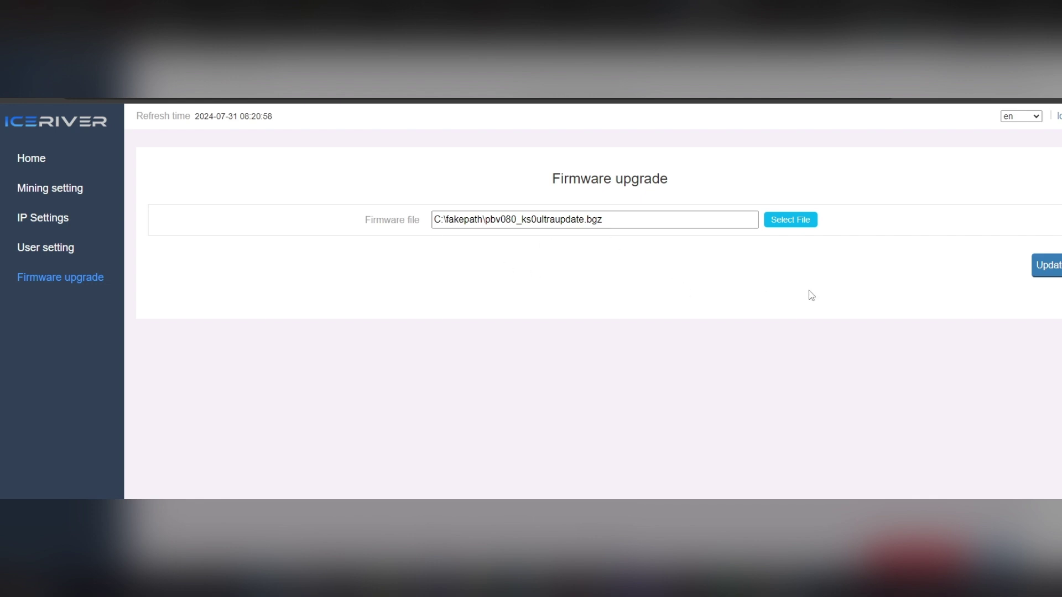
Step: Upload the selected firmware to the miner and confirm restarting the mining machine
click(1047, 267)
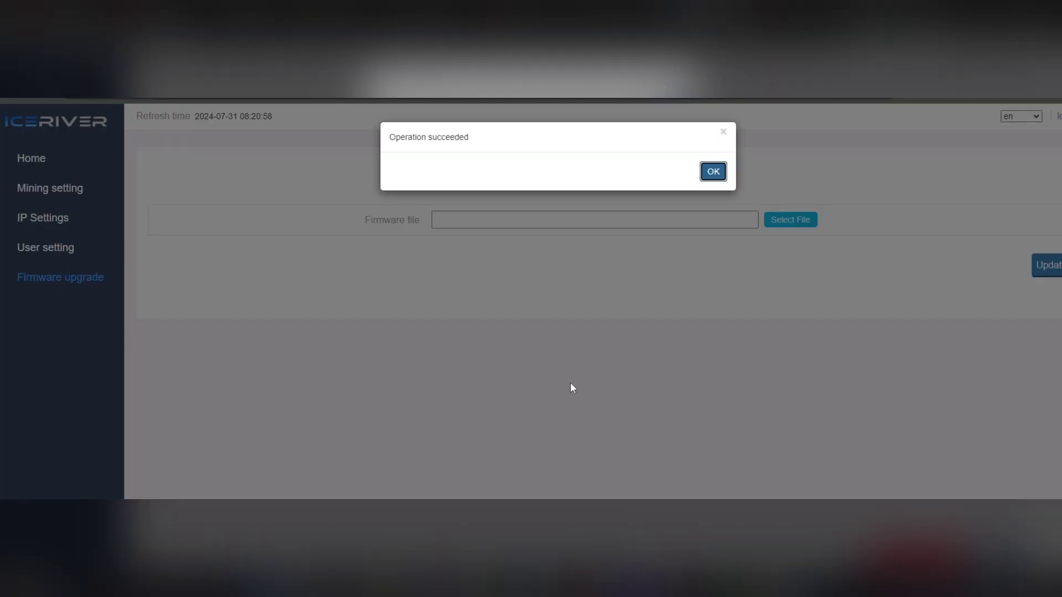
click(716, 173)
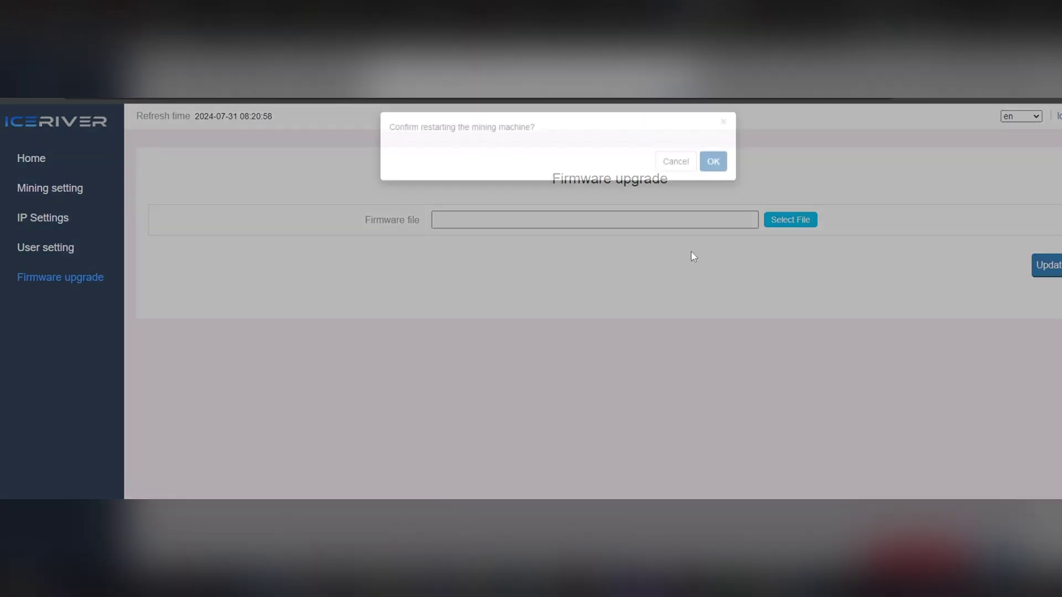
click(712, 172)
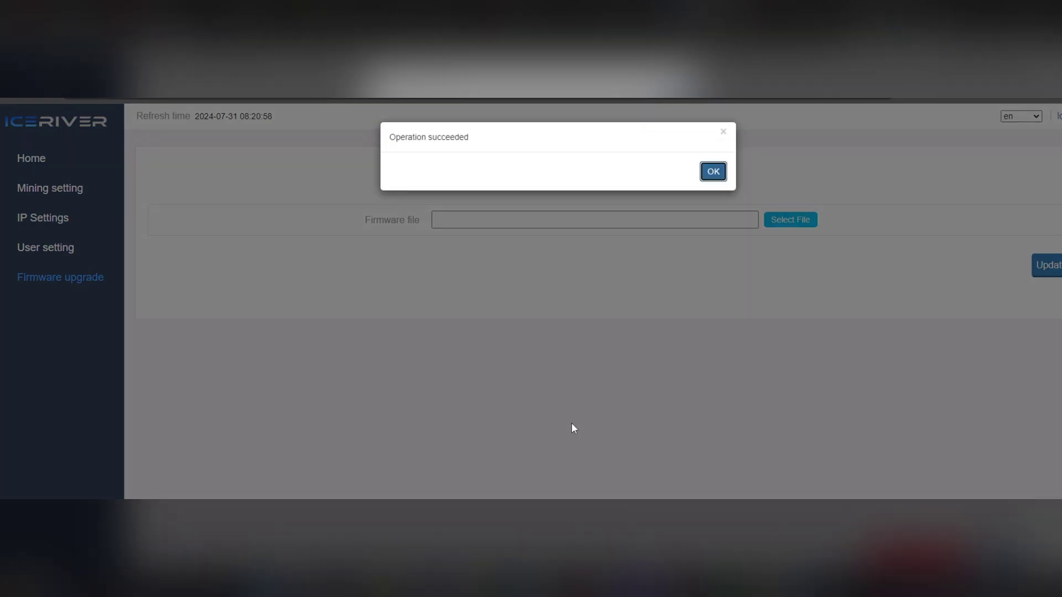
click(719, 174)
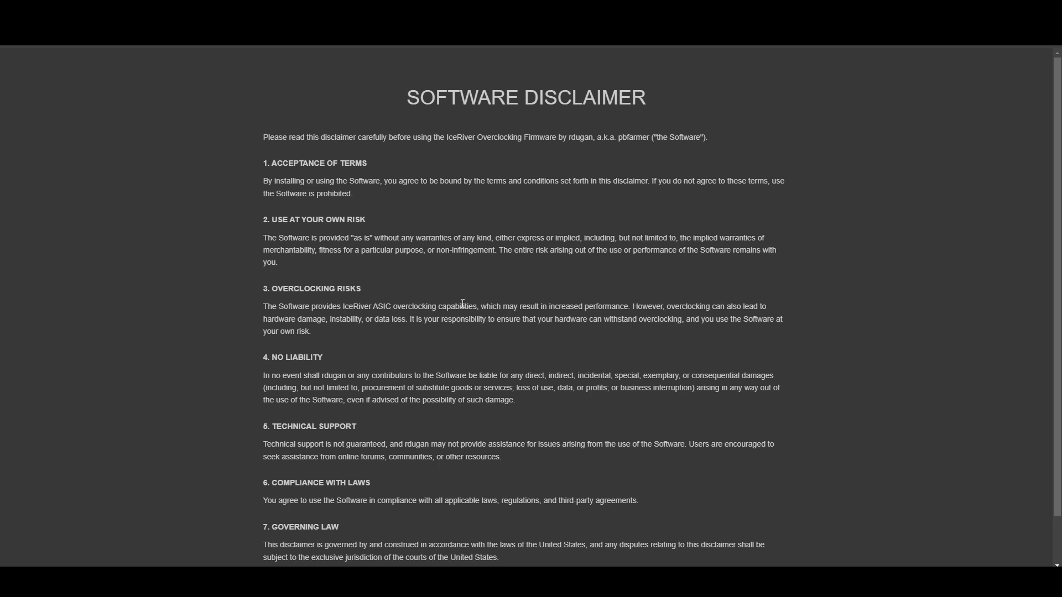
Step: Accept the overclocking firmware's software disclaimer and switch the miner dashboard to dark mode
scroll(464, 303, down, 1)
click(288, 561)
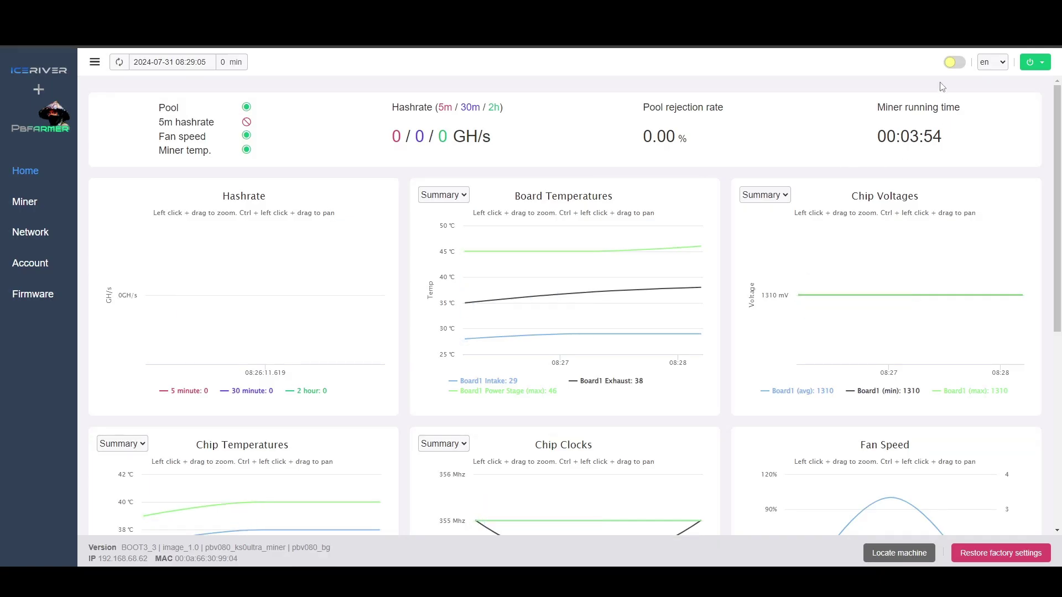
click(950, 63)
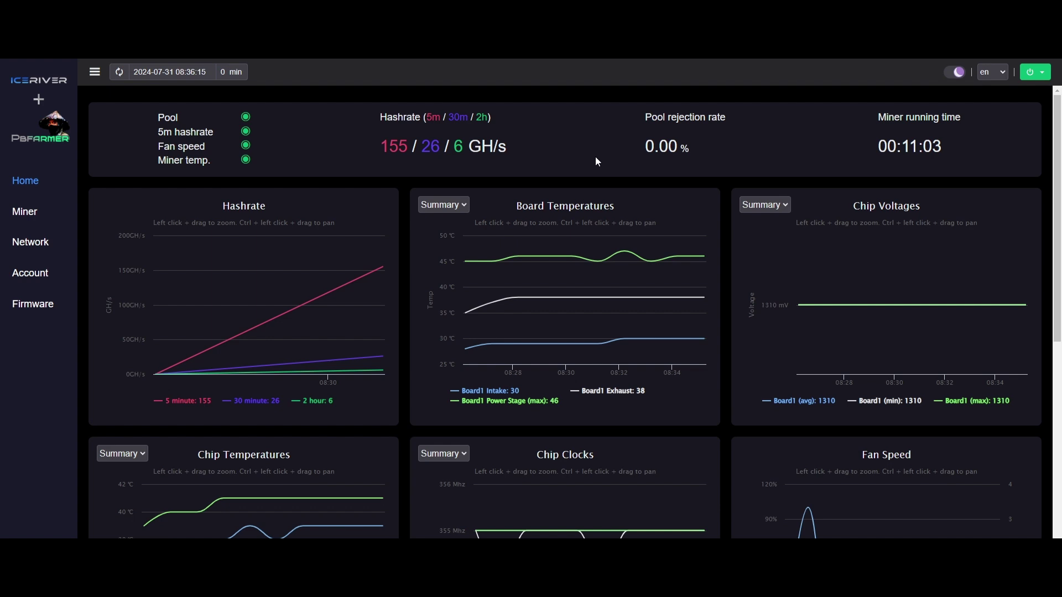
Step: Check the dashboard charts, open the miner settings and acknowledge the overclocking warning to reveal the performance configuration
mouse_move(624, 257)
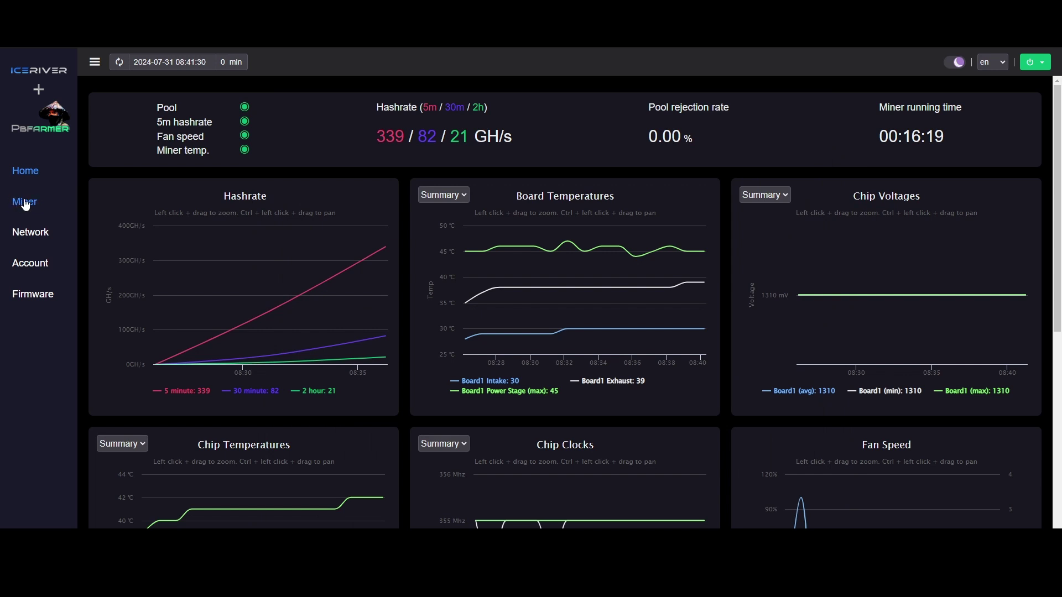
click(25, 203)
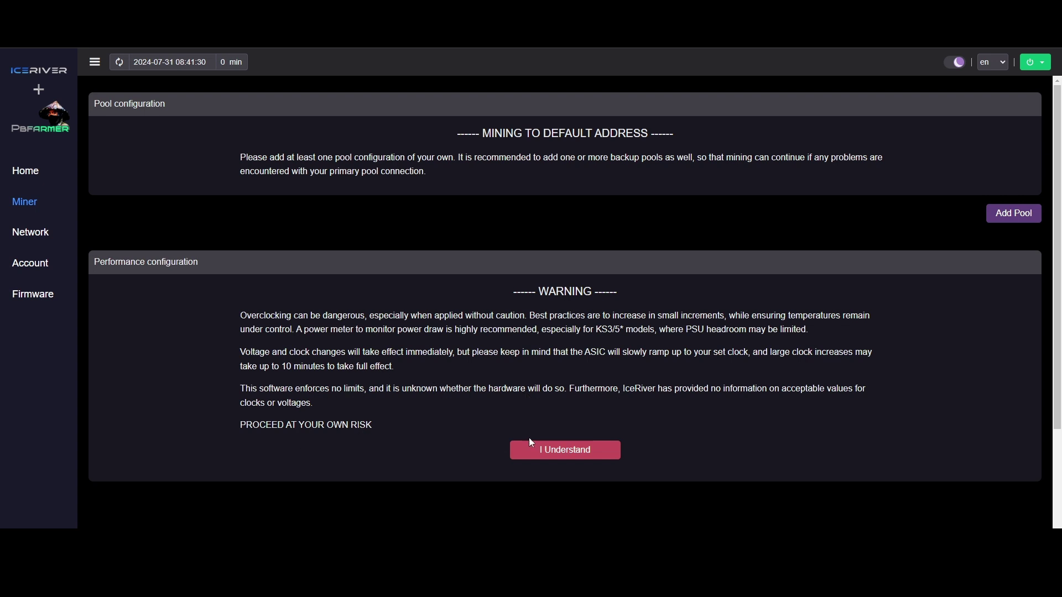
click(596, 461)
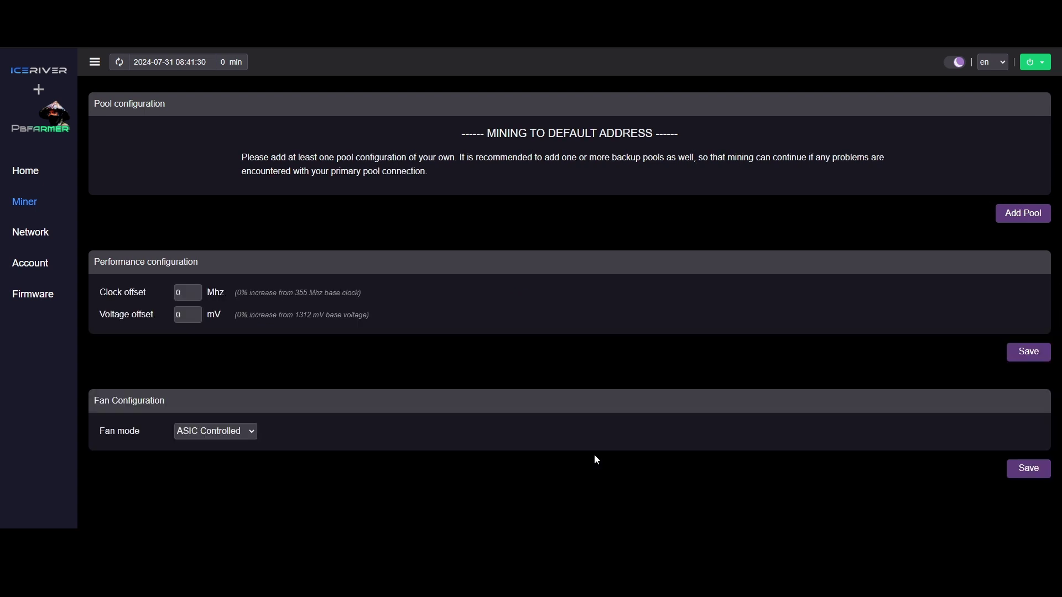
Step: Compare the clock and voltage offset settings with the 0.2 × 400 calculation in Calculator
click(188, 315)
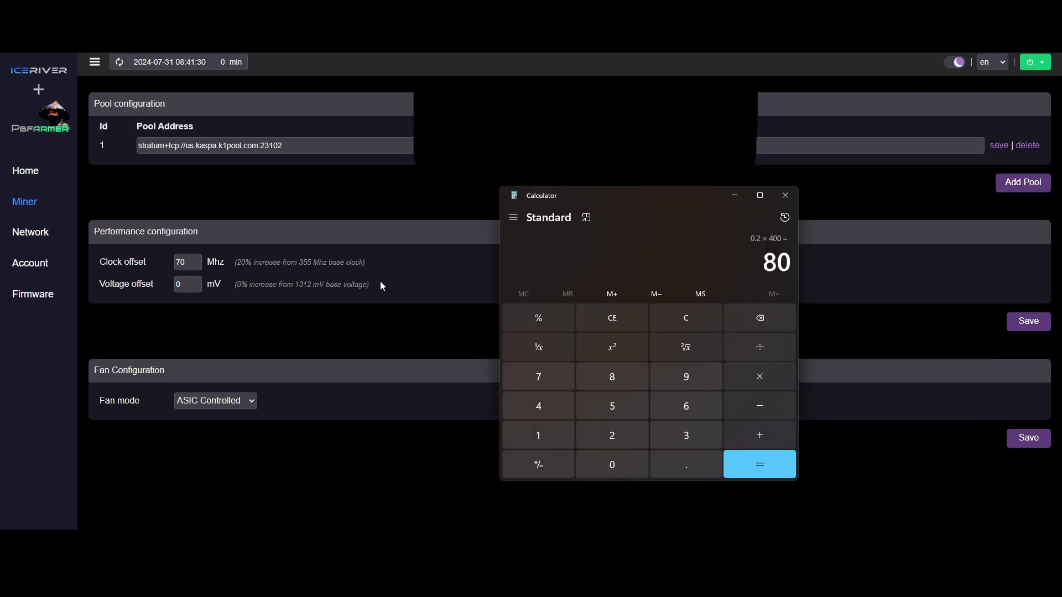
click(190, 263)
key(alt+Tab)
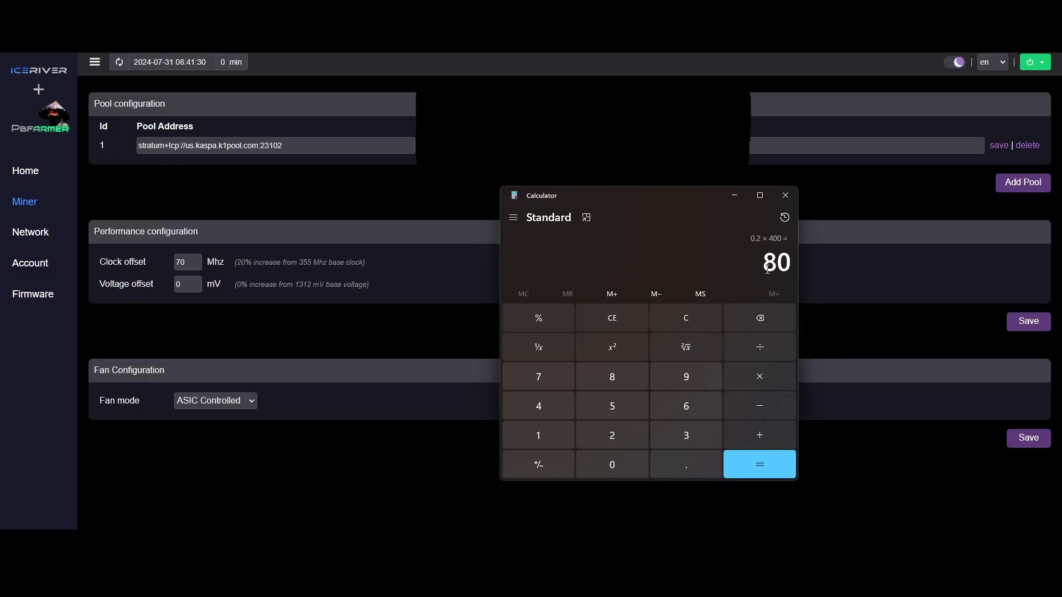
drag(768, 268, 788, 269)
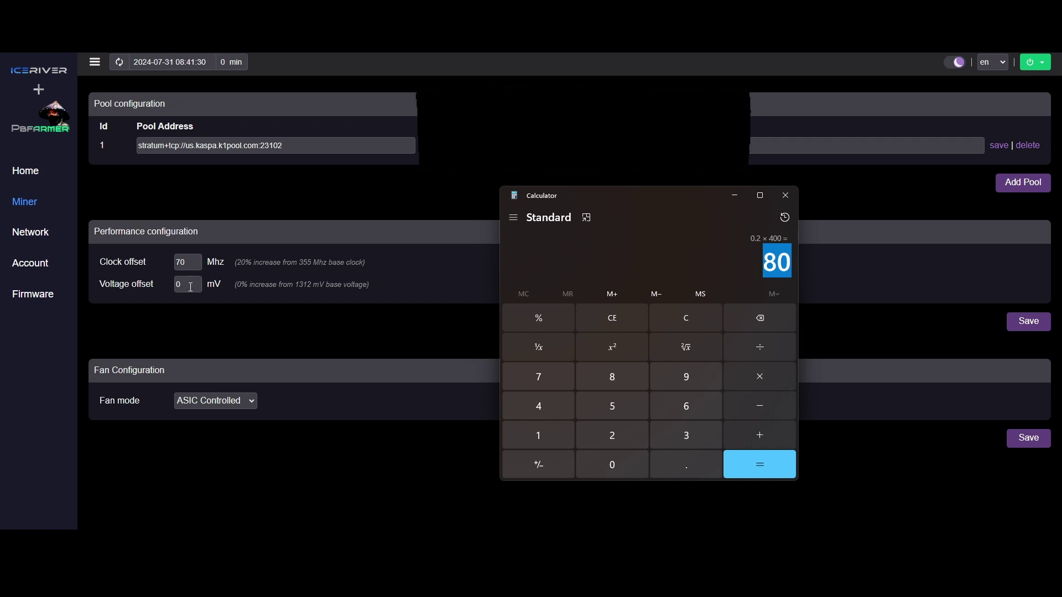
click(191, 284)
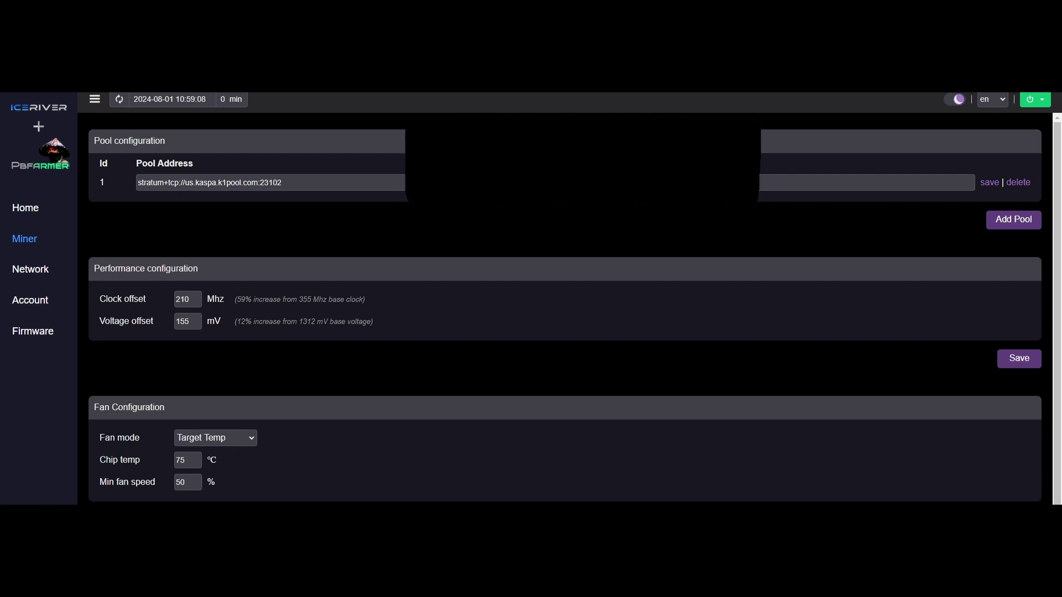
key(Return)
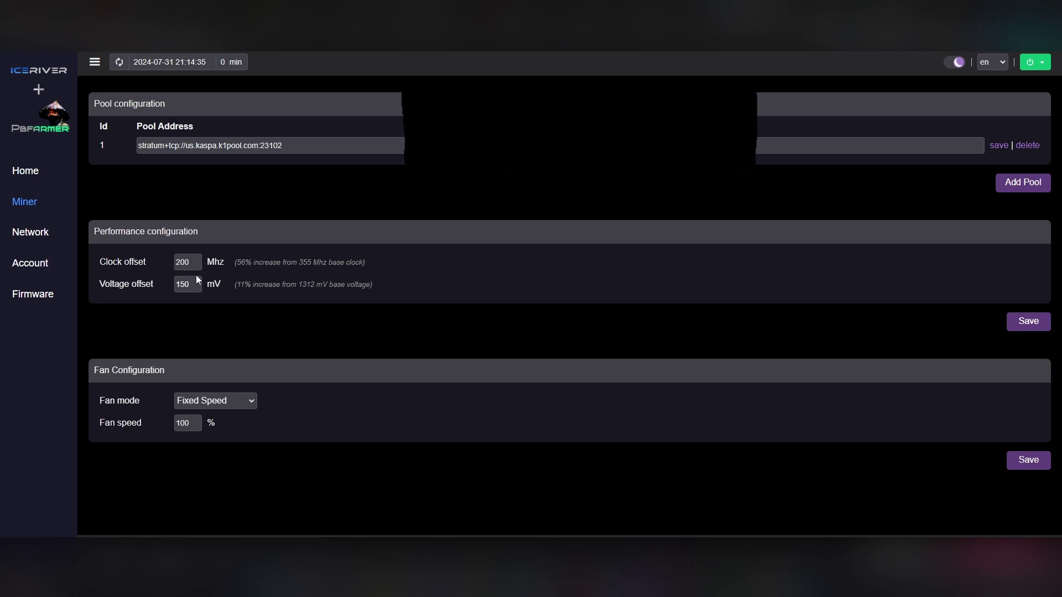
Step: Examine the clock offset, its percentage increase over the base clock, and the voltage offset in the performance configuration
click(207, 262)
drag(236, 263, 252, 265)
drag(237, 262, 251, 264)
drag(178, 284, 191, 284)
click(192, 286)
drag(176, 285, 192, 287)
drag(199, 263, 133, 262)
Step: Check the dashboard's hashrate and temperature charts, and examine the voltage offset's percentage increase in the miner settings
click(32, 173)
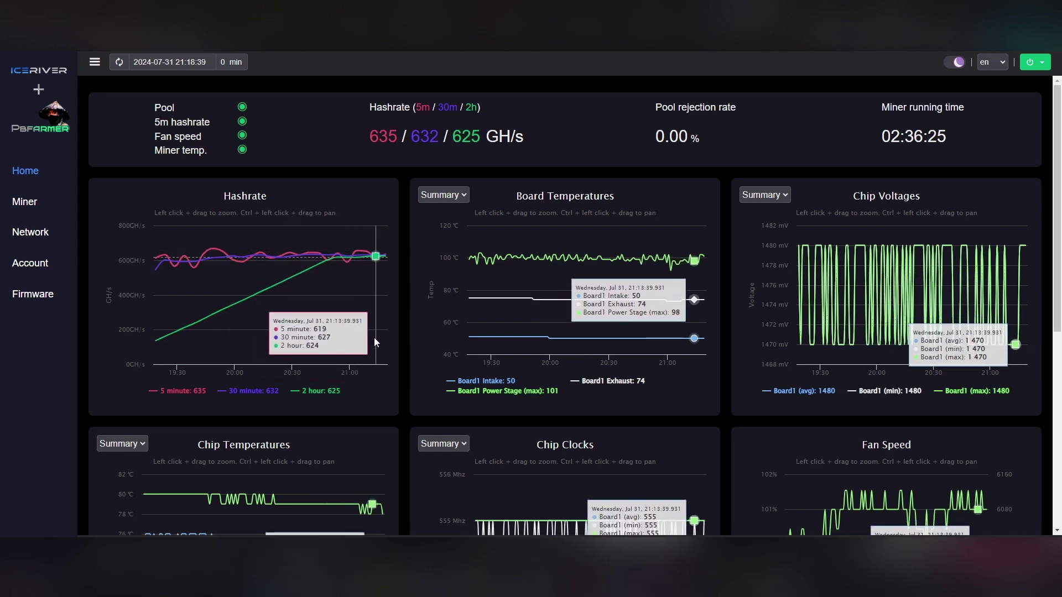
click(27, 203)
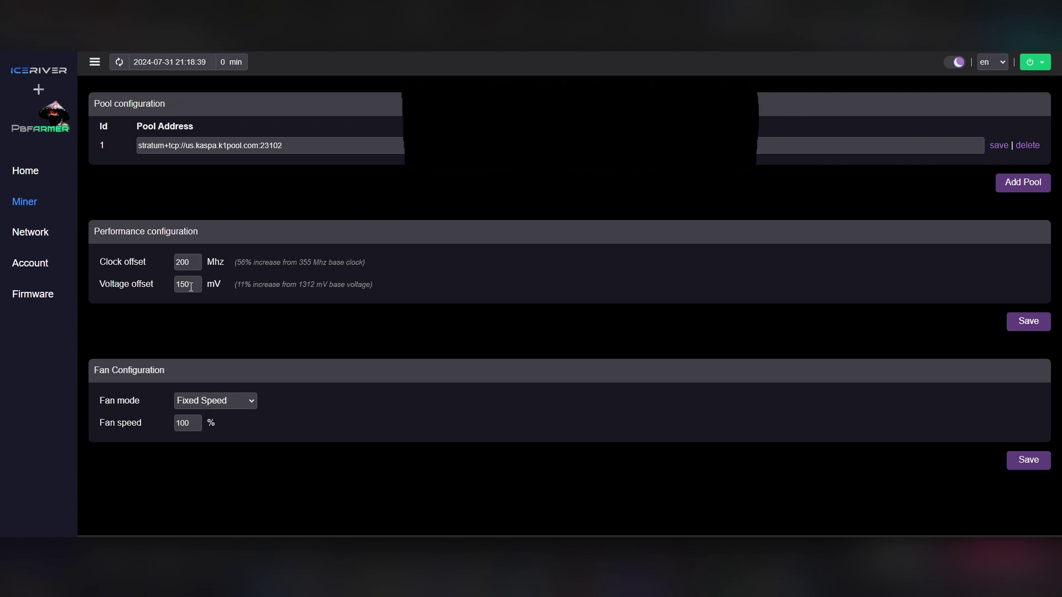
drag(237, 286, 250, 287)
Step: Inspect the 30-minute hashrate and the miner running time on the dashboard
click(26, 171)
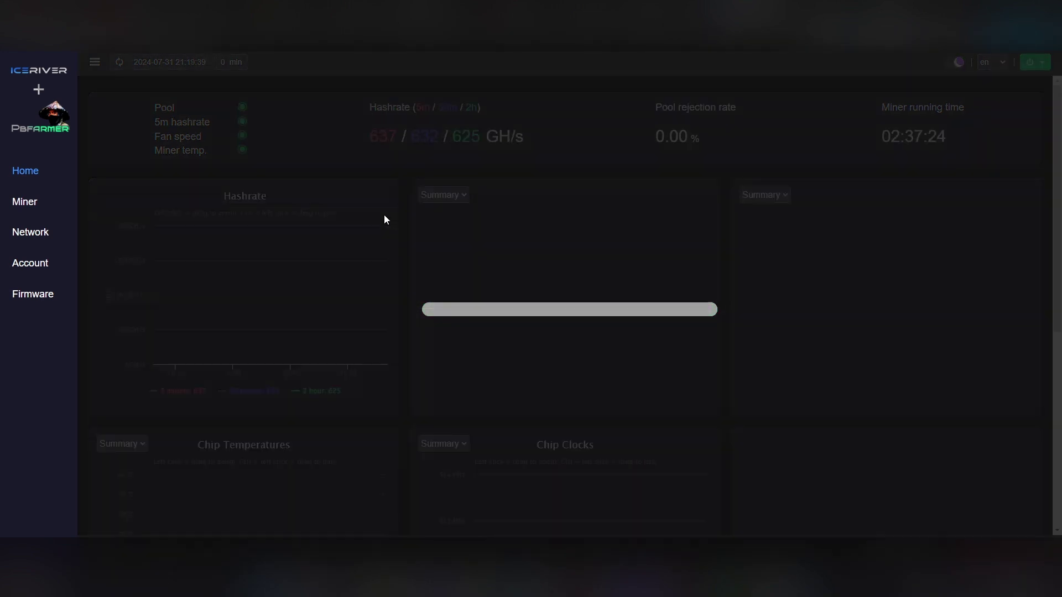
drag(413, 137, 441, 139)
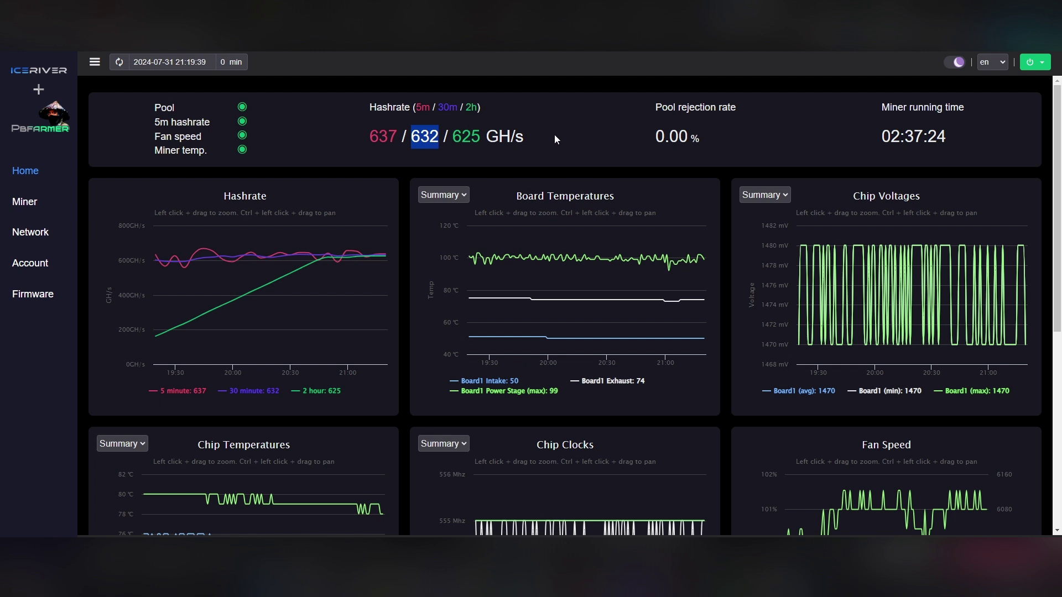
click(883, 136)
drag(883, 136, 948, 143)
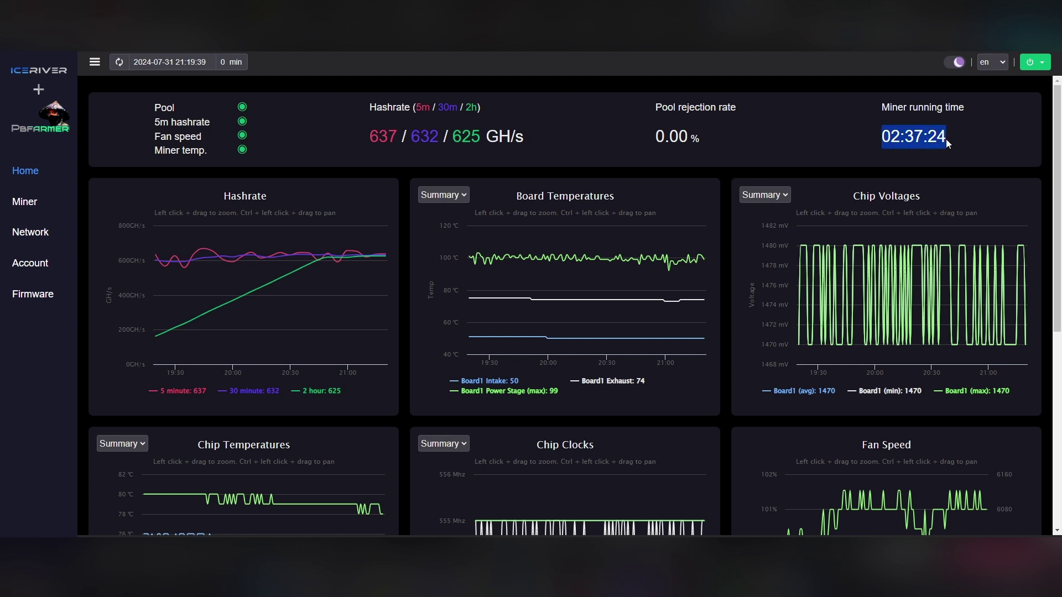
click(875, 138)
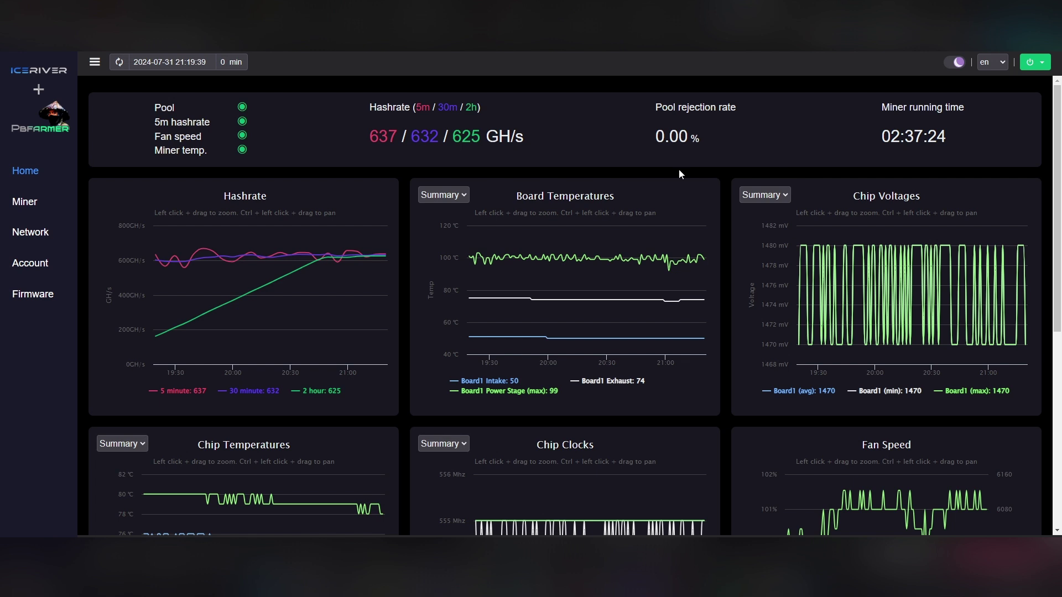
Step: Recheck the performance offsets in the miner settings against the 30-minute hashrate on the dashboard
click(42, 204)
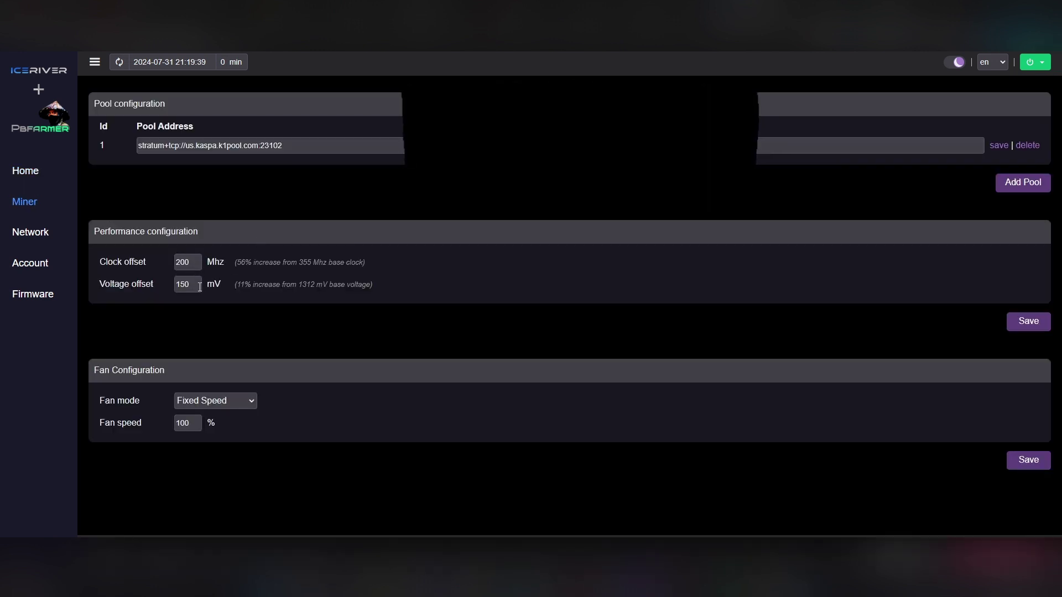
click(36, 174)
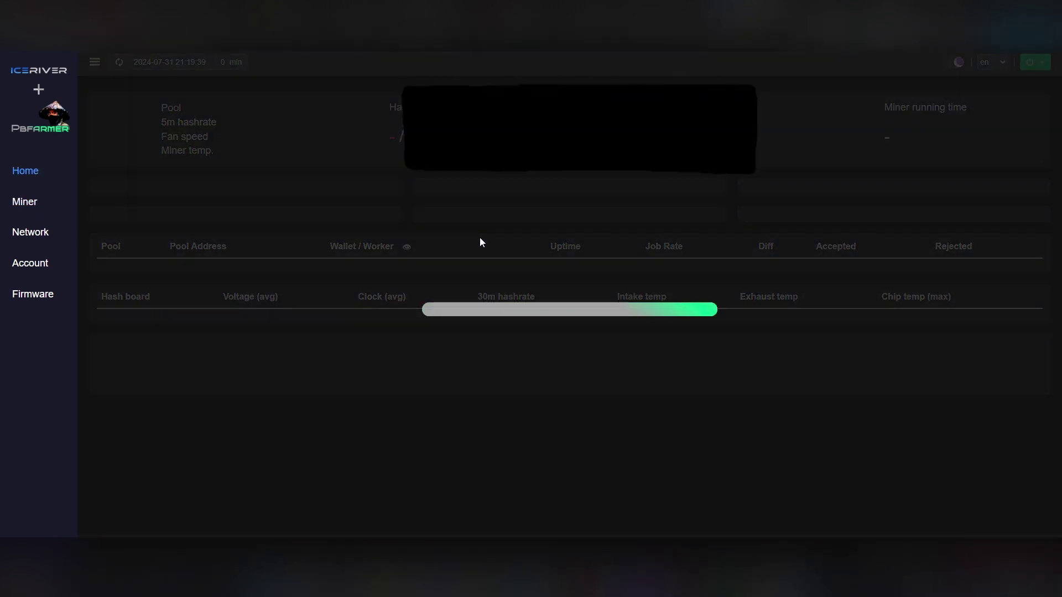
double_click(437, 138)
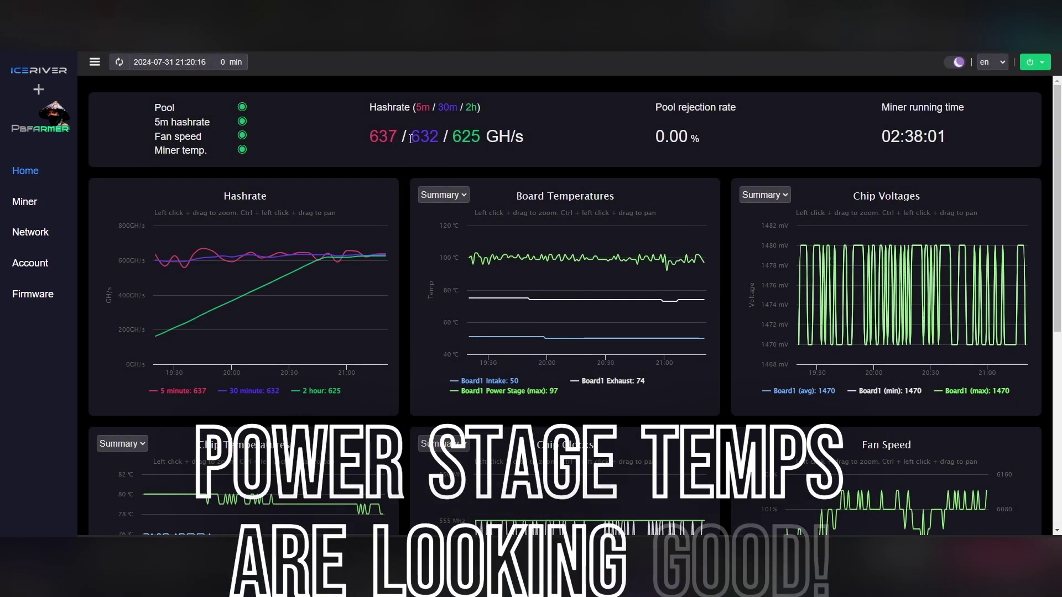